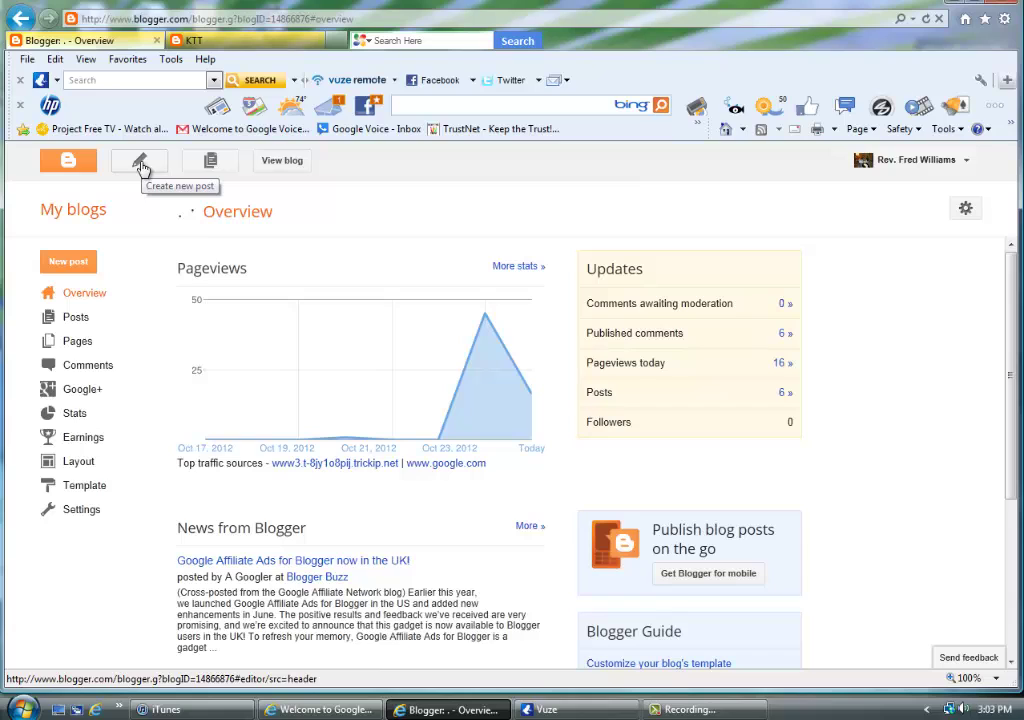
Select the newest post in the list of all posts and examine the available label and help options.
{"action": "left_click", "coordinate": [214, 163]}
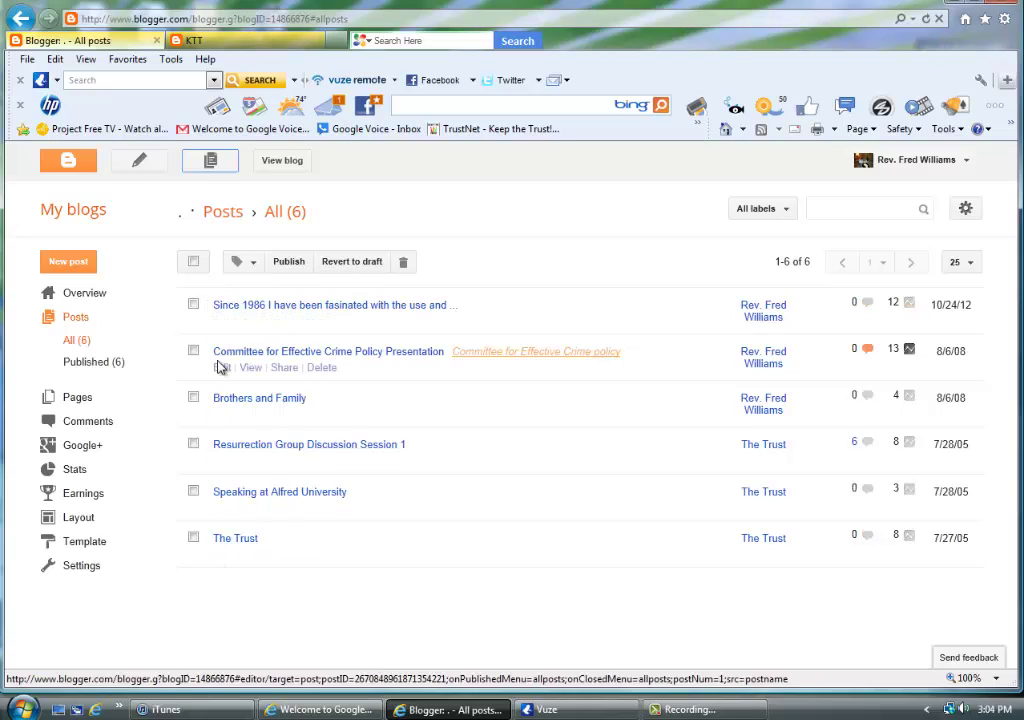
{"action": "left_click", "coordinate": [194, 305]}
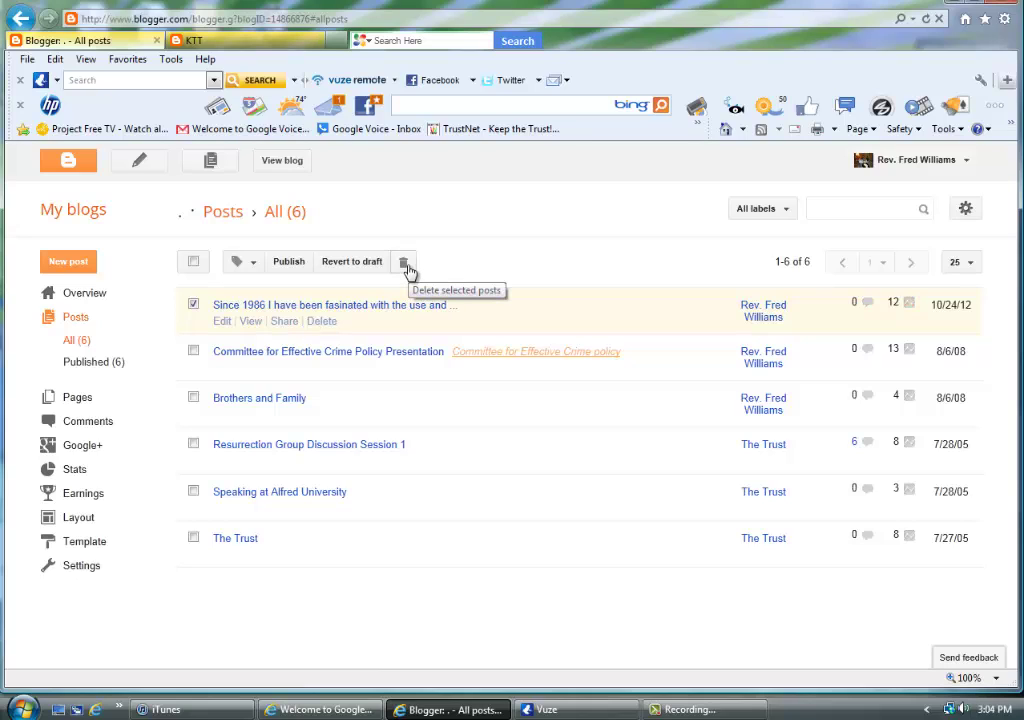
{"action": "left_click", "coordinate": [249, 266]}
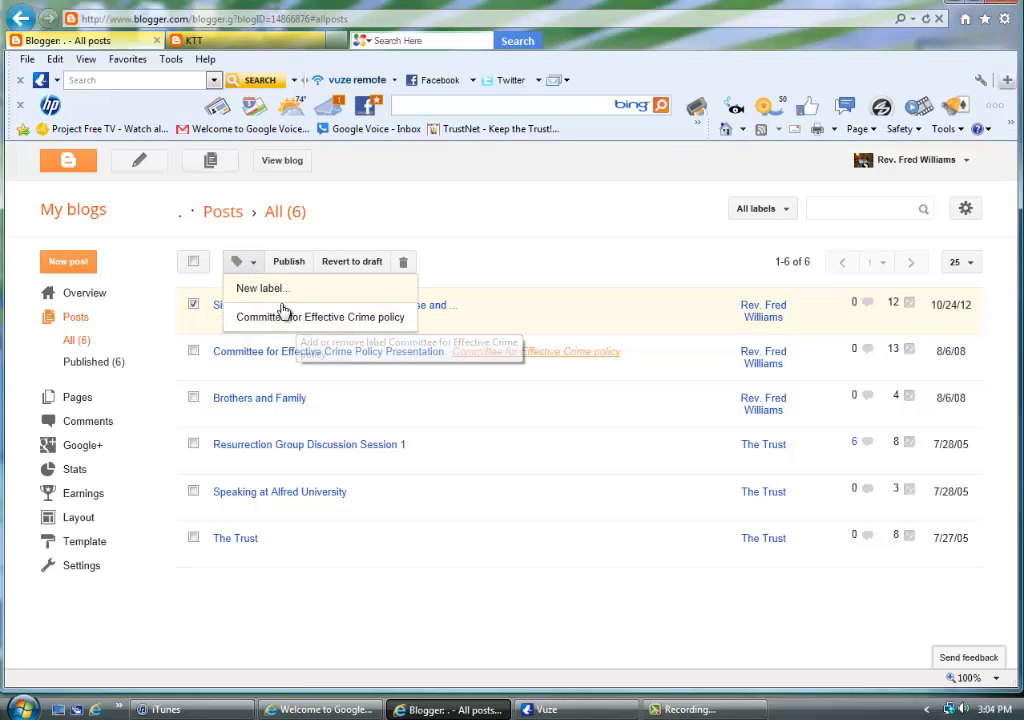
{"action": "left_click", "coordinate": [494, 228]}
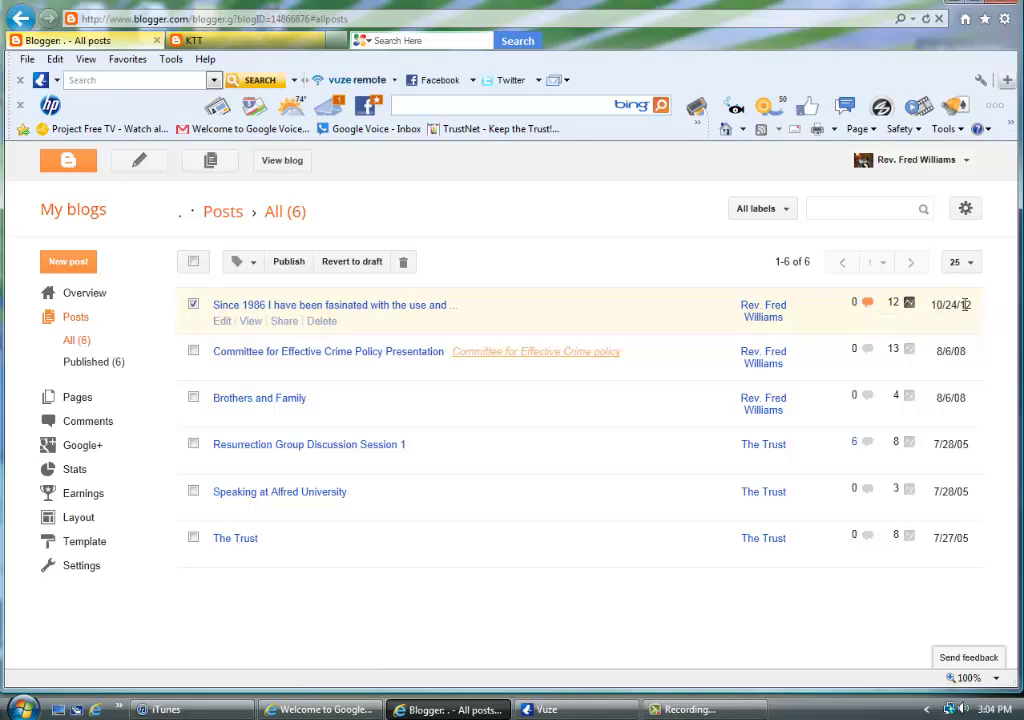
{"action": "left_click", "coordinate": [966, 210]}
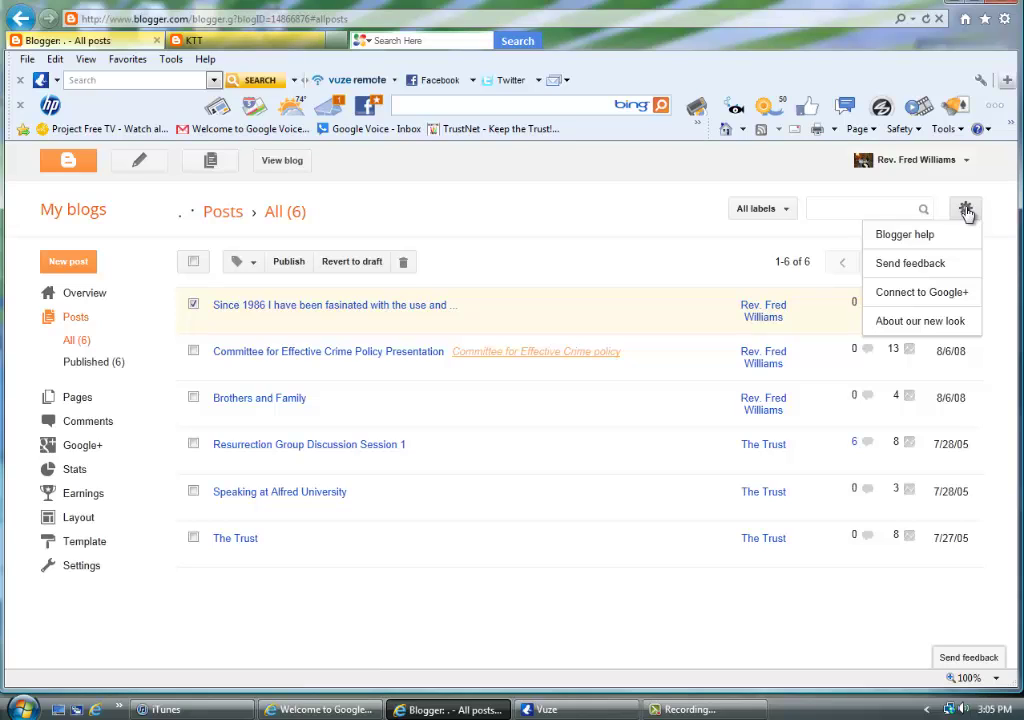
{"action": "left_click", "coordinate": [611, 219]}
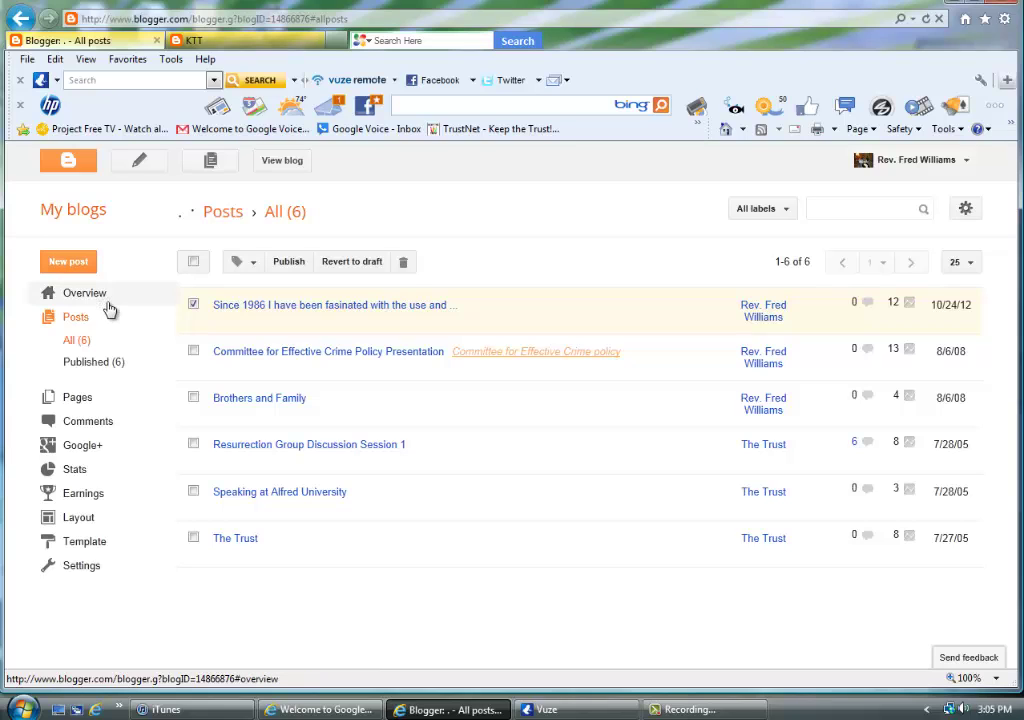
Examine the blog's Pages section and its published and spam comments.
{"action": "left_click", "coordinate": [82, 400]}
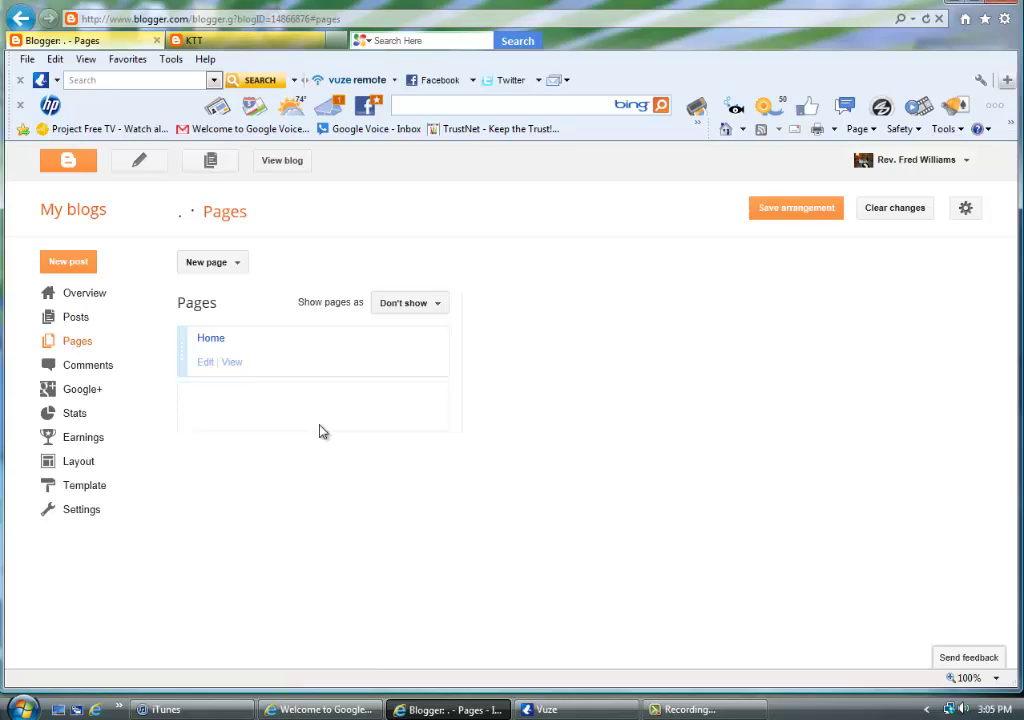
{"action": "left_click", "coordinate": [88, 366]}
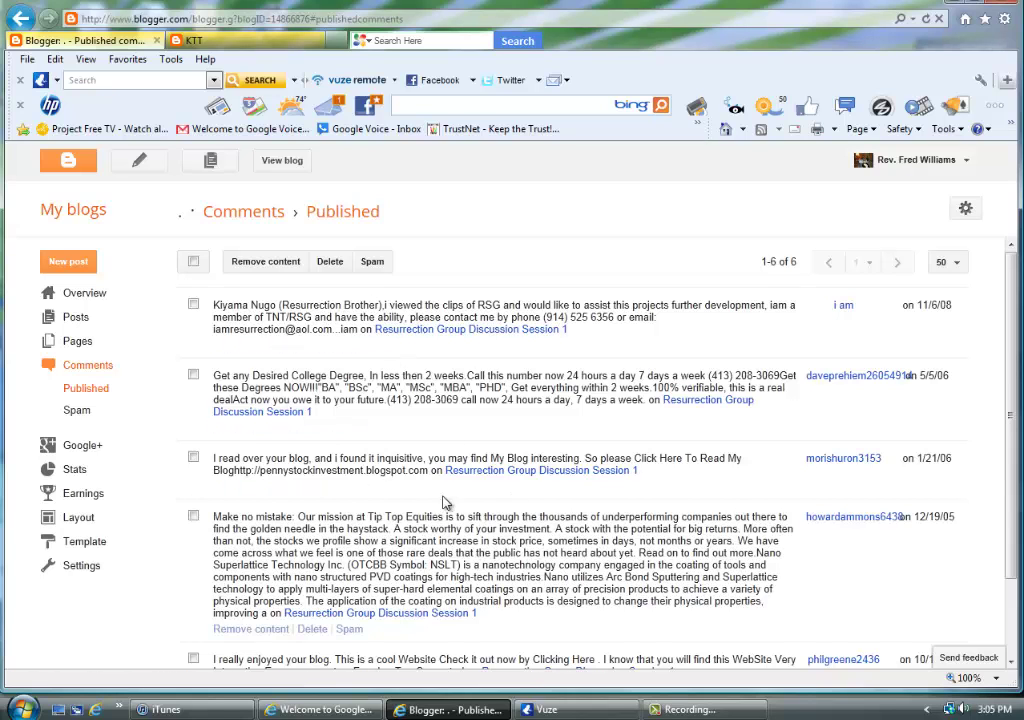
{"action": "scroll", "coordinate": [470, 540], "scroll_direction": "down", "scroll_amount": 3}
{"action": "scroll", "coordinate": [498, 562], "scroll_direction": "up", "scroll_amount": 3}
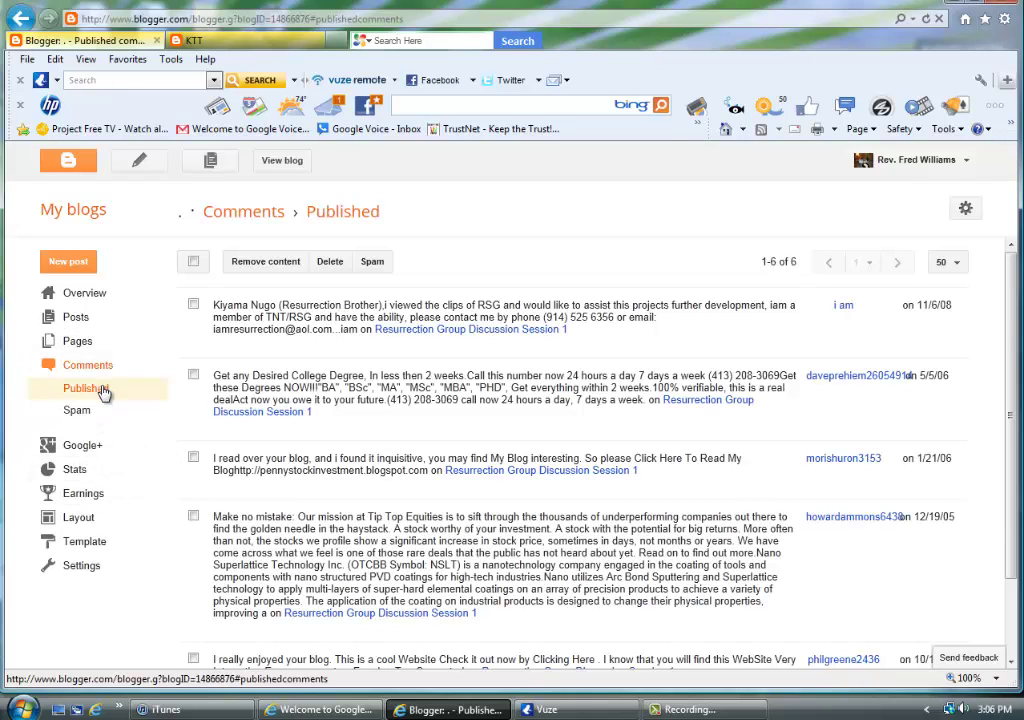
{"action": "left_click", "coordinate": [85, 411]}
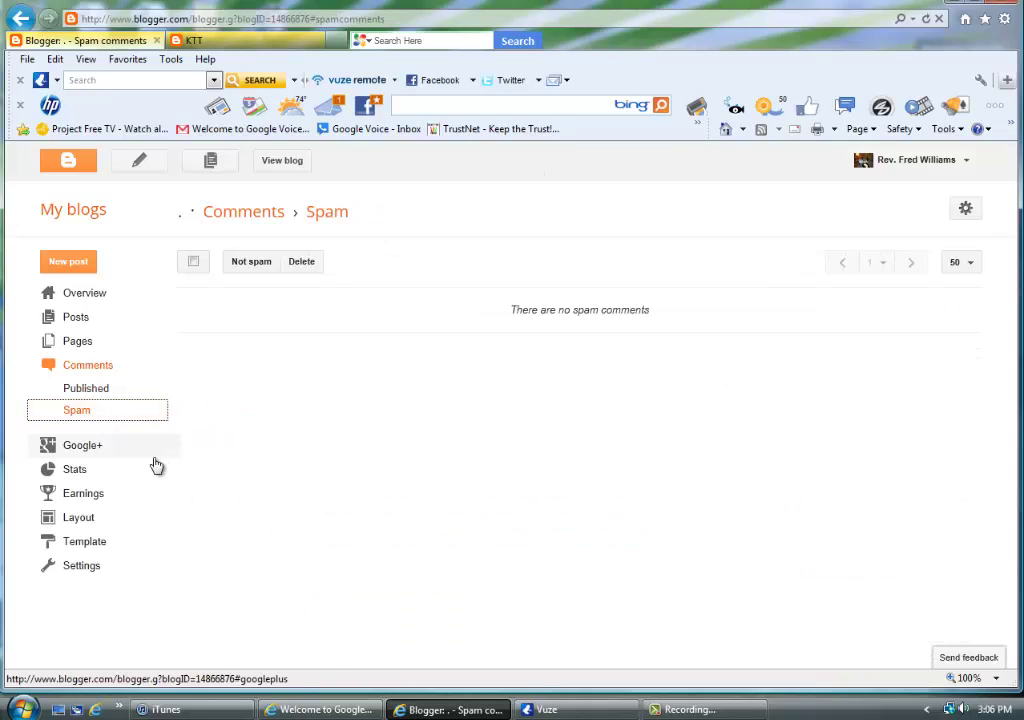
Review the blog's Google+ section, Stats overview and Earnings information.
{"action": "left_click", "coordinate": [84, 446]}
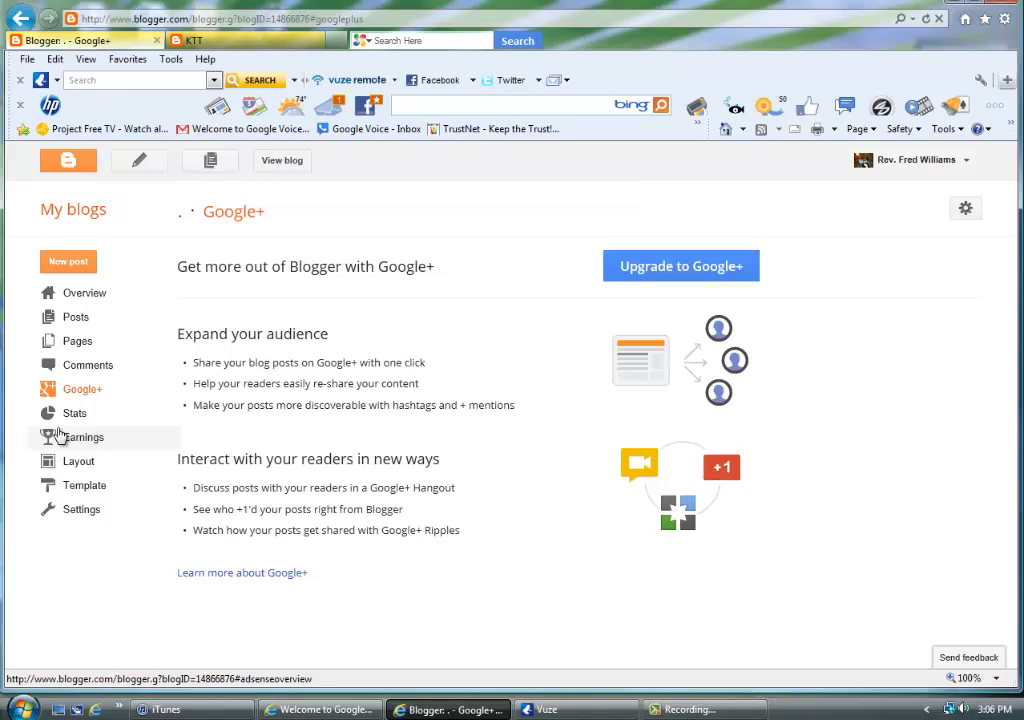
{"action": "left_click", "coordinate": [82, 418]}
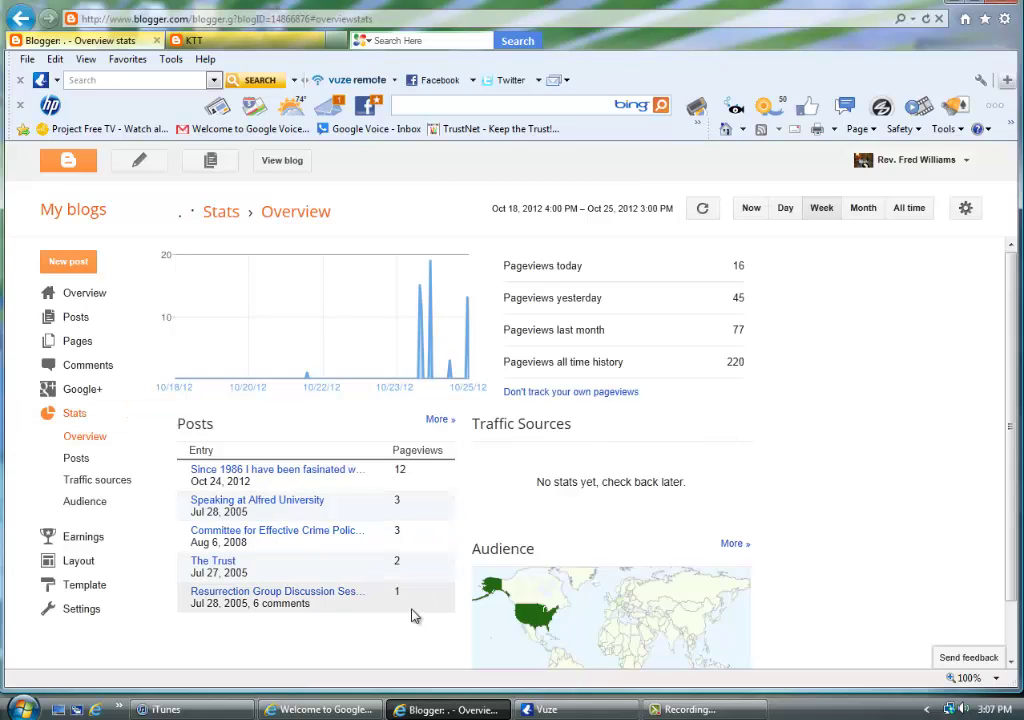
{"action": "scroll", "coordinate": [750, 459], "scroll_direction": "down", "scroll_amount": 1}
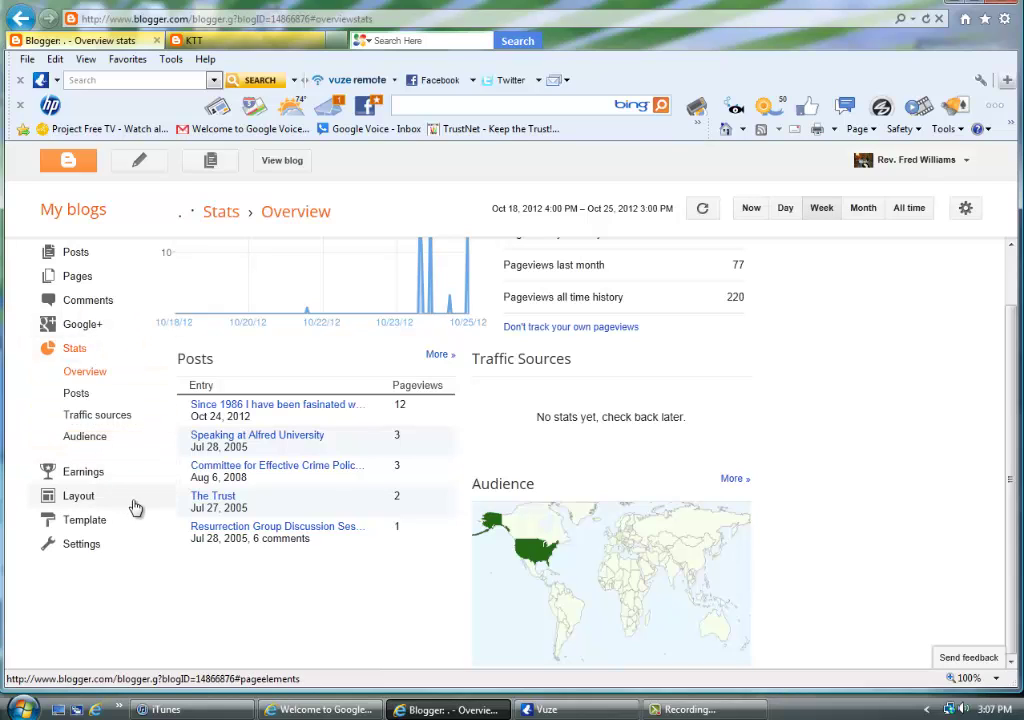
{"action": "left_click", "coordinate": [85, 472]}
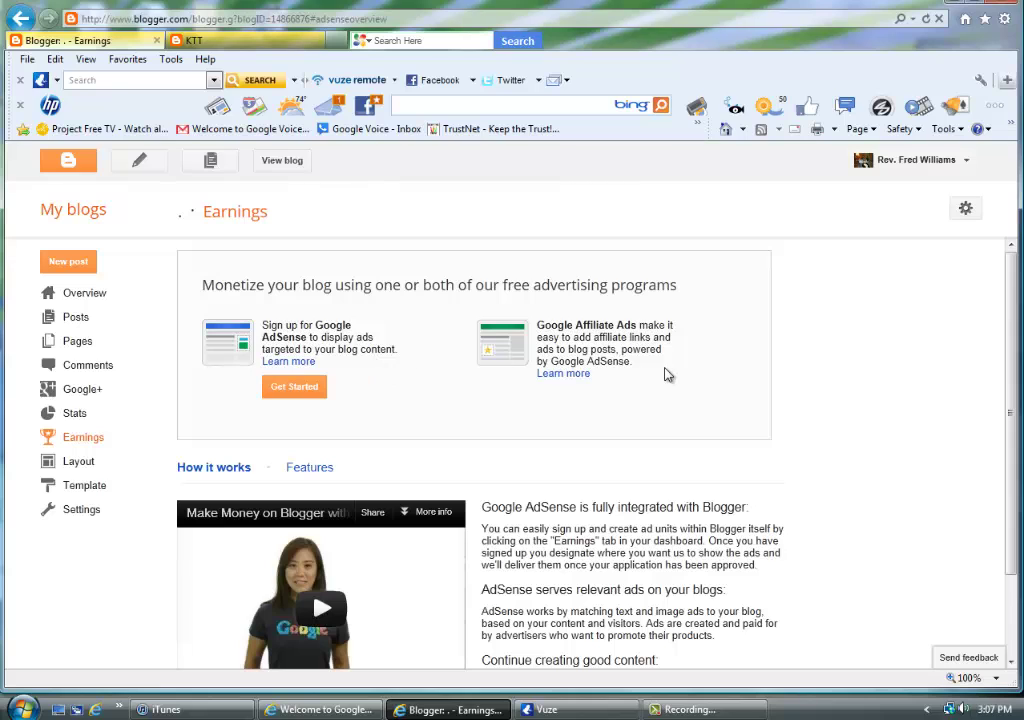
{"action": "scroll", "coordinate": [810, 300], "scroll_direction": "down", "scroll_amount": 2}
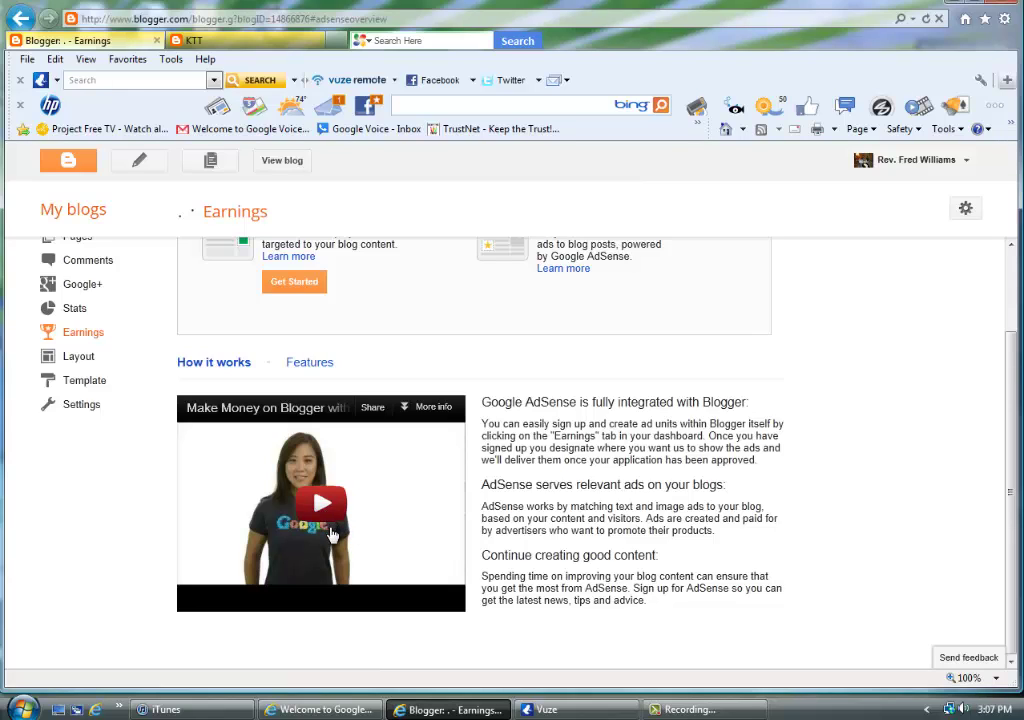
Examine the gadget arrangement in the blog's Layout and compare it with the live blog.
{"action": "left_click", "coordinate": [78, 358]}
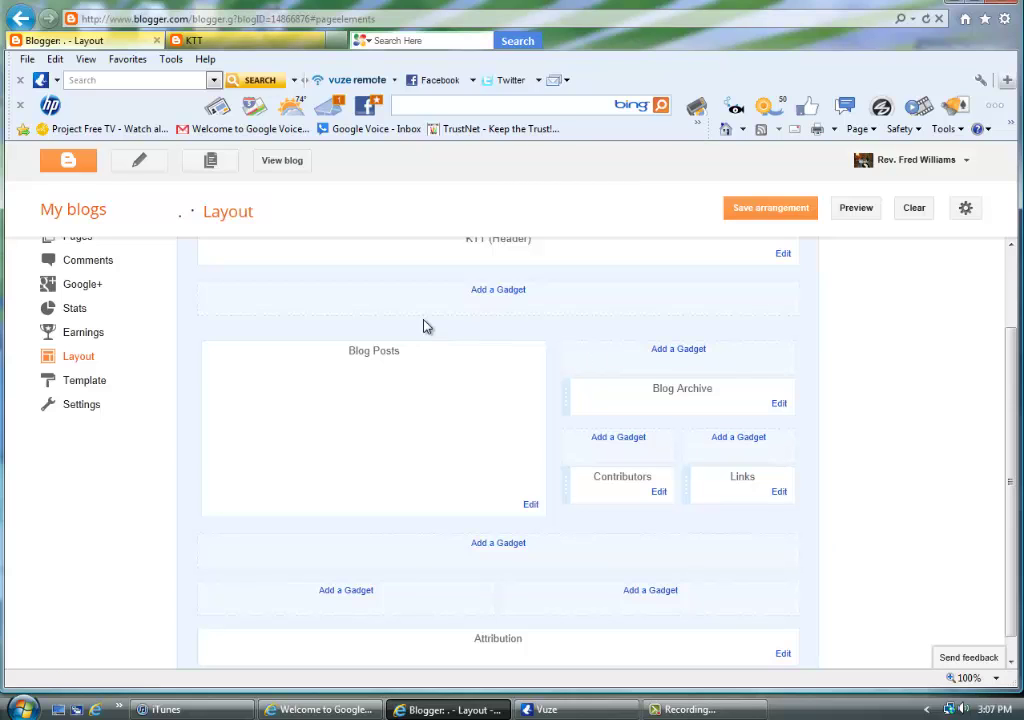
{"action": "scroll", "coordinate": [604, 421], "scroll_direction": "up", "scroll_amount": 2}
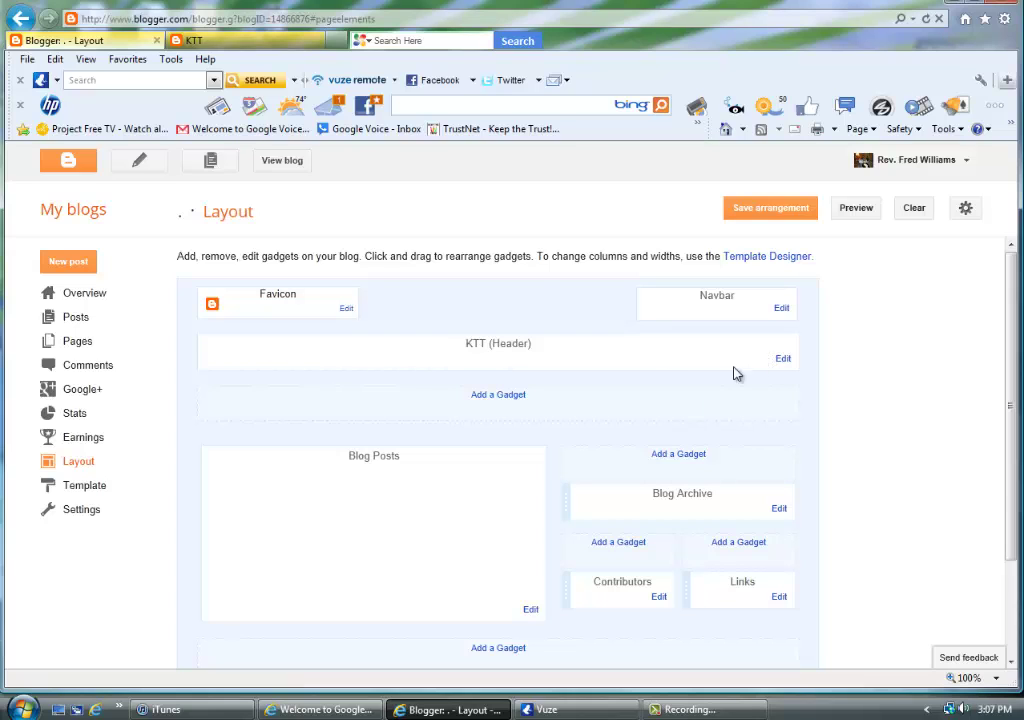
{"action": "scroll", "coordinate": [443, 469], "scroll_direction": "down", "scroll_amount": 3}
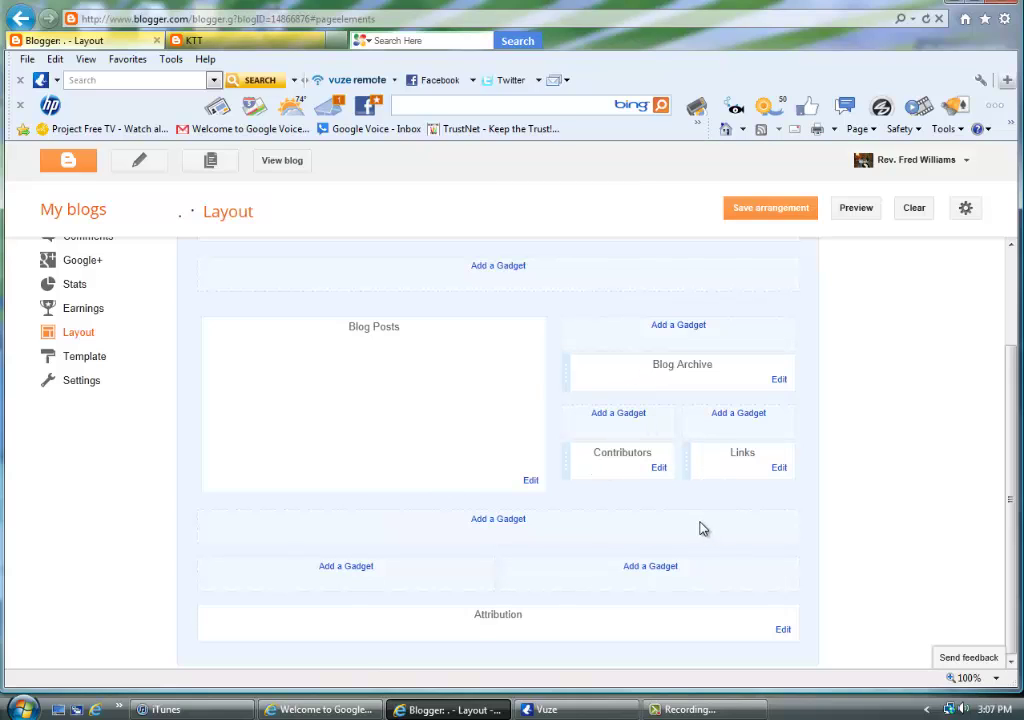
{"action": "scroll", "coordinate": [445, 439], "scroll_direction": "up", "scroll_amount": 3}
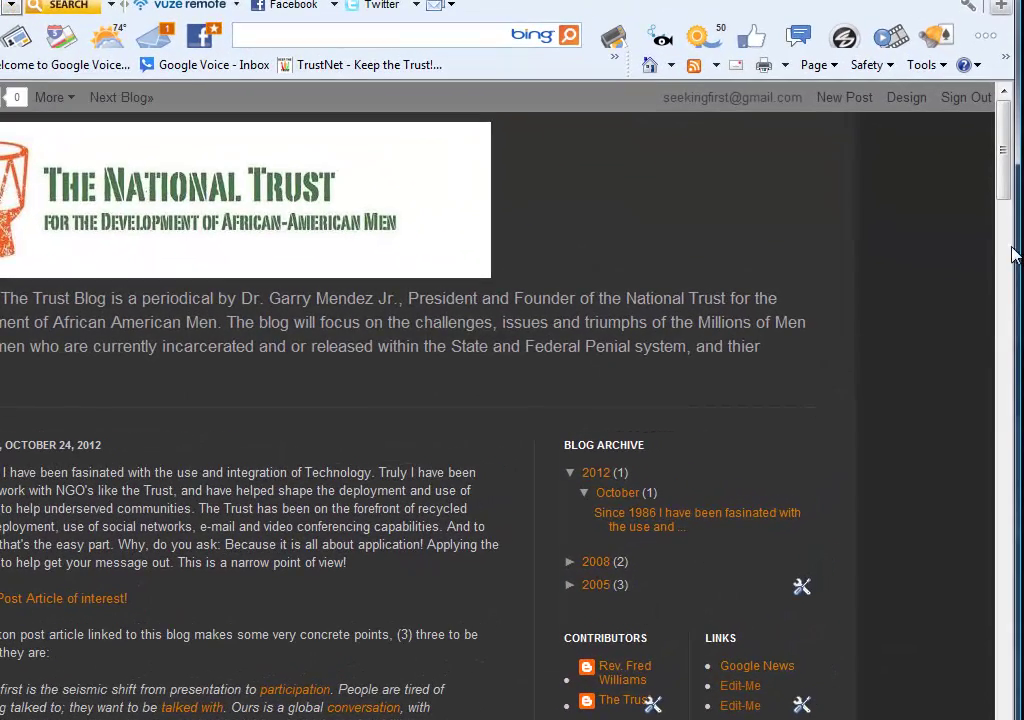
{"action": "left_click_drag", "start_coordinate": [1006, 187], "coordinate": [1008, 150]}
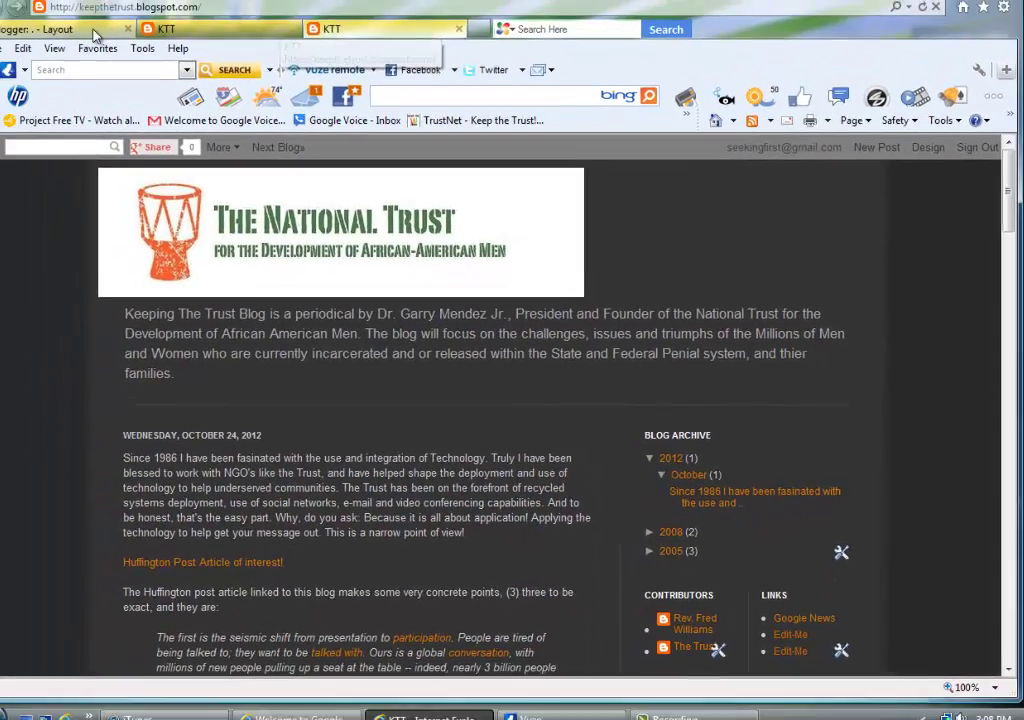
{"action": "left_click", "coordinate": [95, 32]}
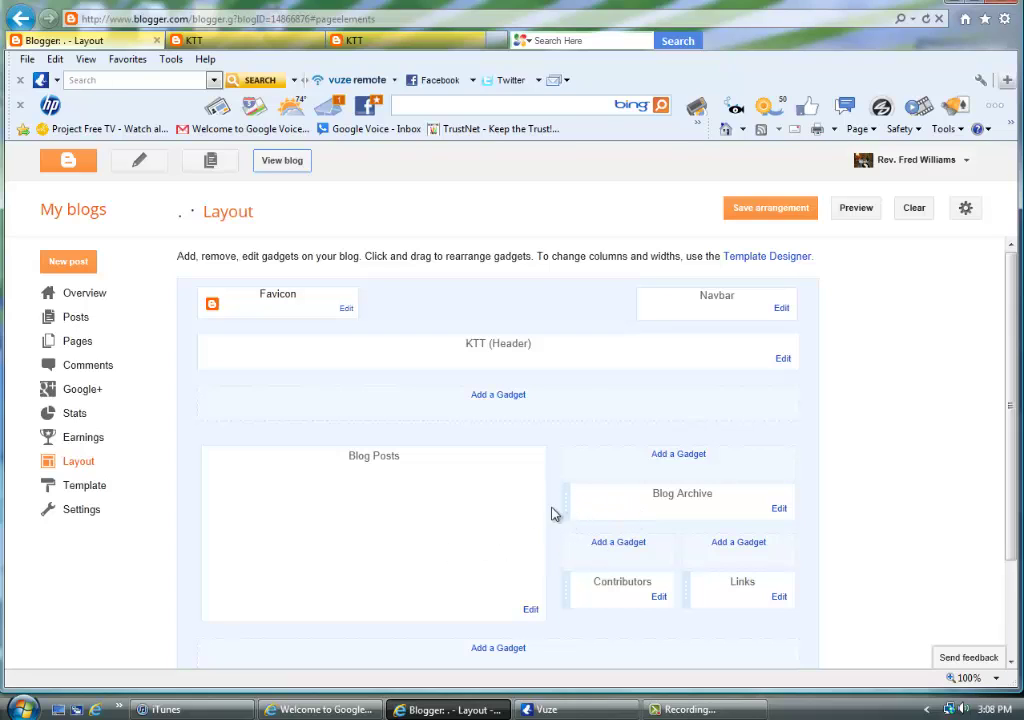
{"action": "scroll", "coordinate": [473, 500], "scroll_direction": "down", "scroll_amount": 3}
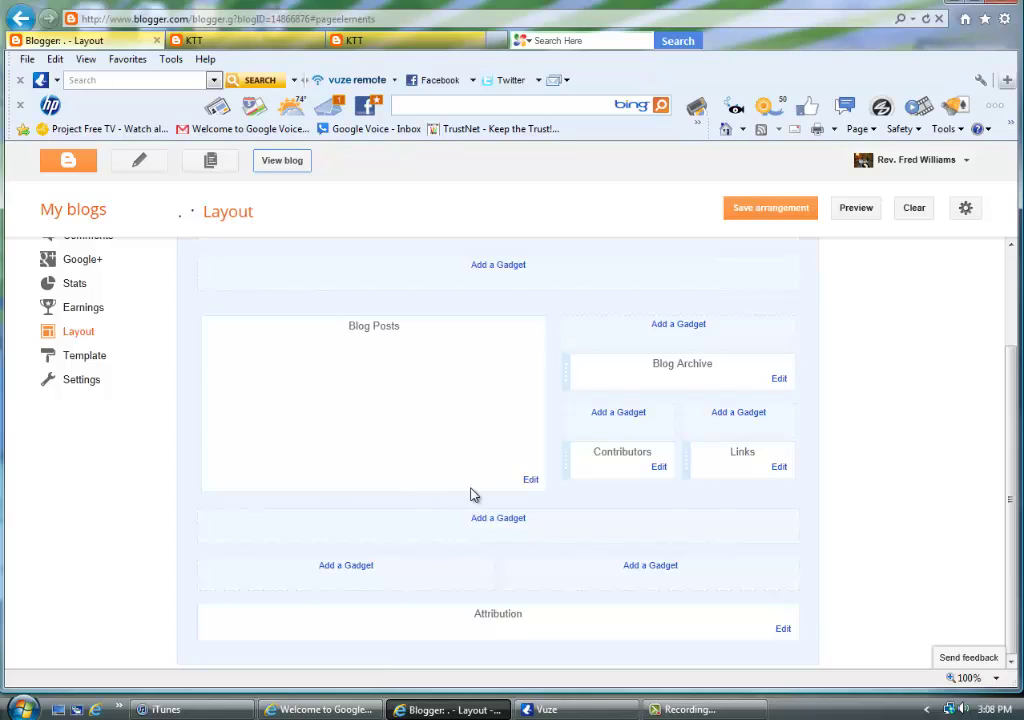
Look through the blog's Template section, from the live and mobile previews down to the Travel templates.
{"action": "left_click", "coordinate": [78, 360]}
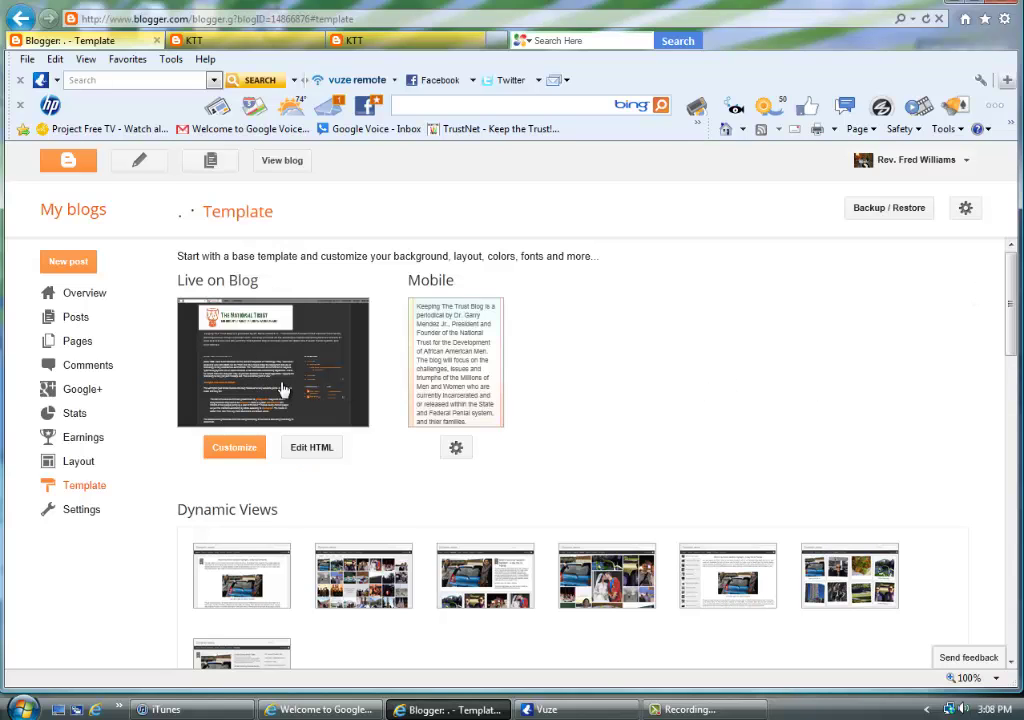
{"action": "scroll", "coordinate": [283, 390], "scroll_direction": "down", "scroll_amount": 3}
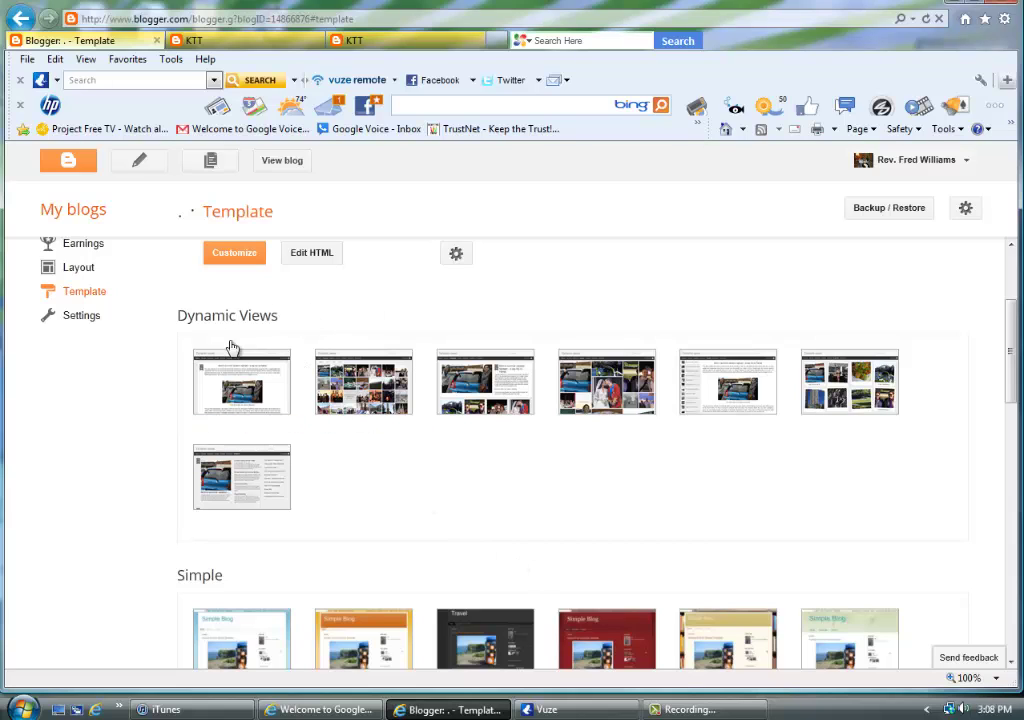
{"action": "scroll", "coordinate": [401, 509], "scroll_direction": "down", "scroll_amount": 1}
{"action": "scroll", "coordinate": [401, 509], "scroll_direction": "down", "scroll_amount": 2}
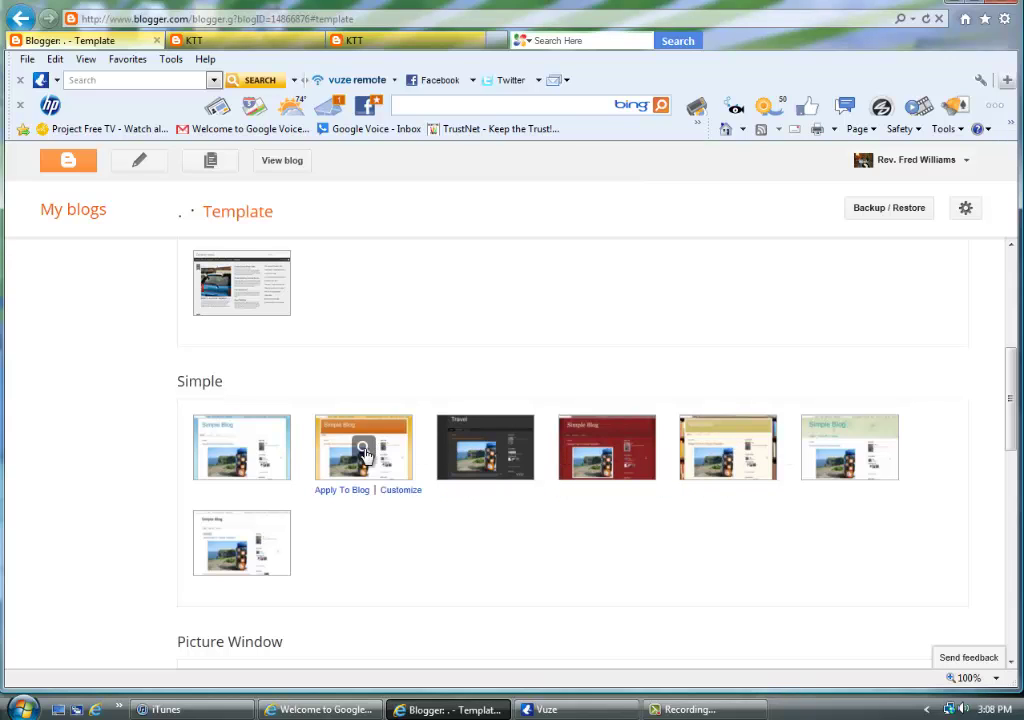
{"action": "scroll", "coordinate": [498, 526], "scroll_direction": "down", "scroll_amount": 3}
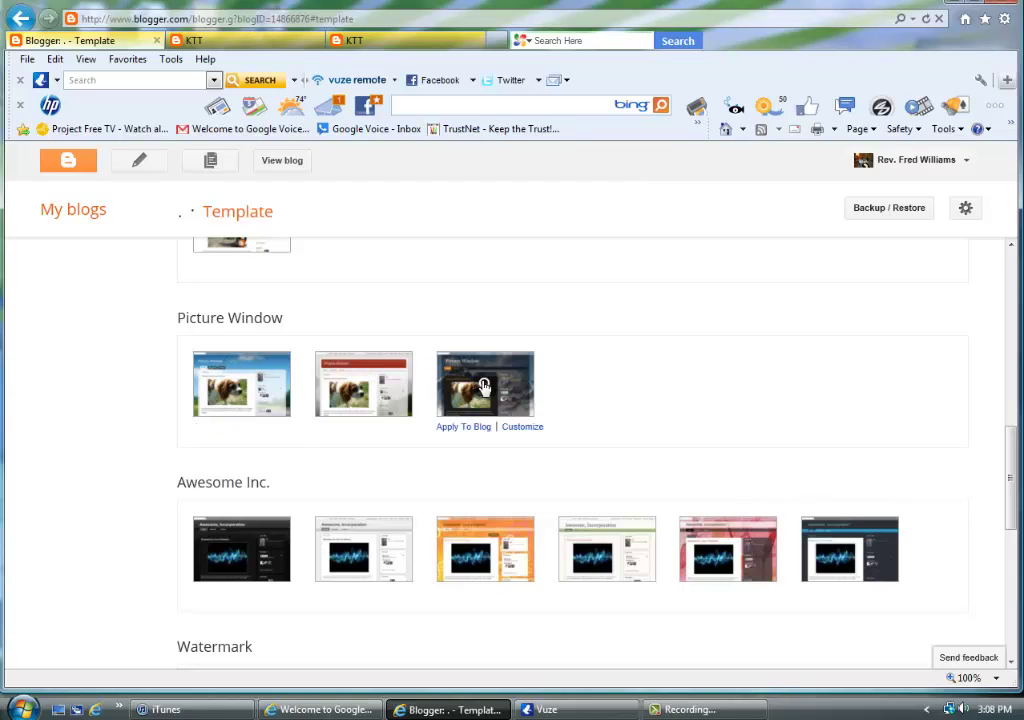
{"action": "scroll", "coordinate": [327, 528], "scroll_direction": "down", "scroll_amount": 2}
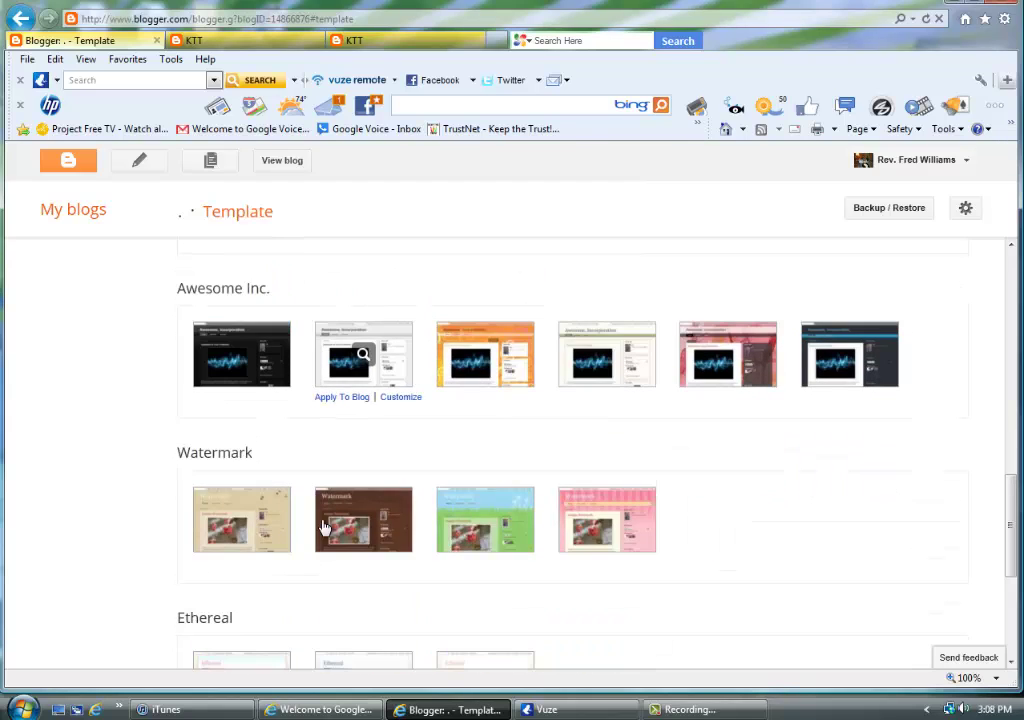
{"action": "scroll", "coordinate": [317, 548], "scroll_direction": "down", "scroll_amount": 2}
{"action": "scroll", "coordinate": [275, 558], "scroll_direction": "down", "scroll_amount": 1}
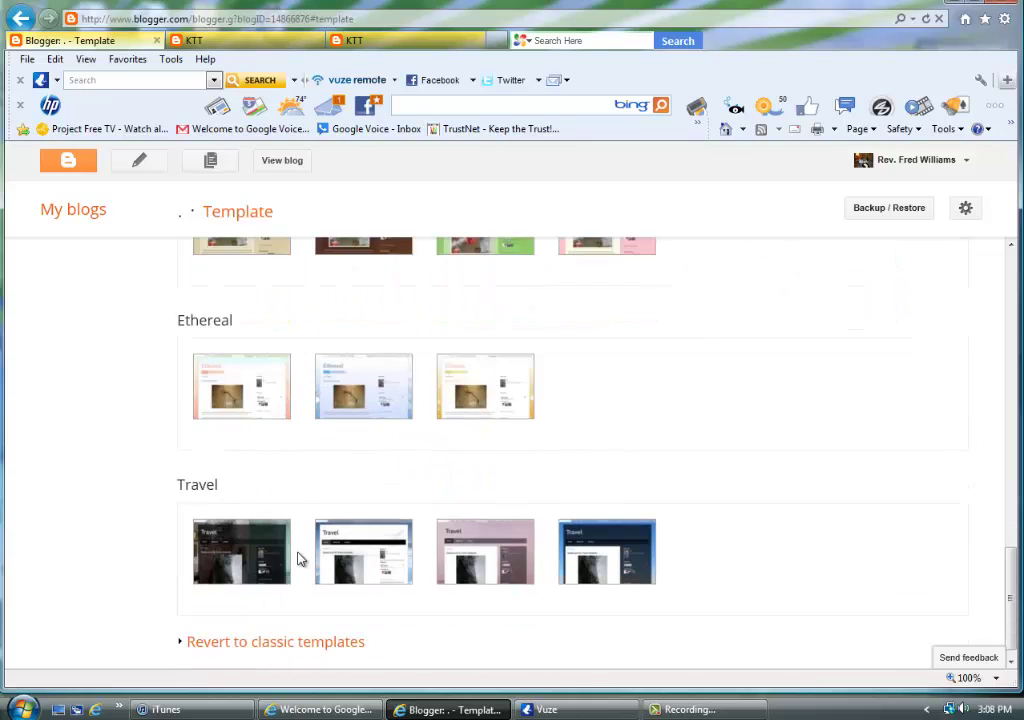
{"action": "scroll", "coordinate": [298, 558], "scroll_direction": "up", "scroll_amount": 10}
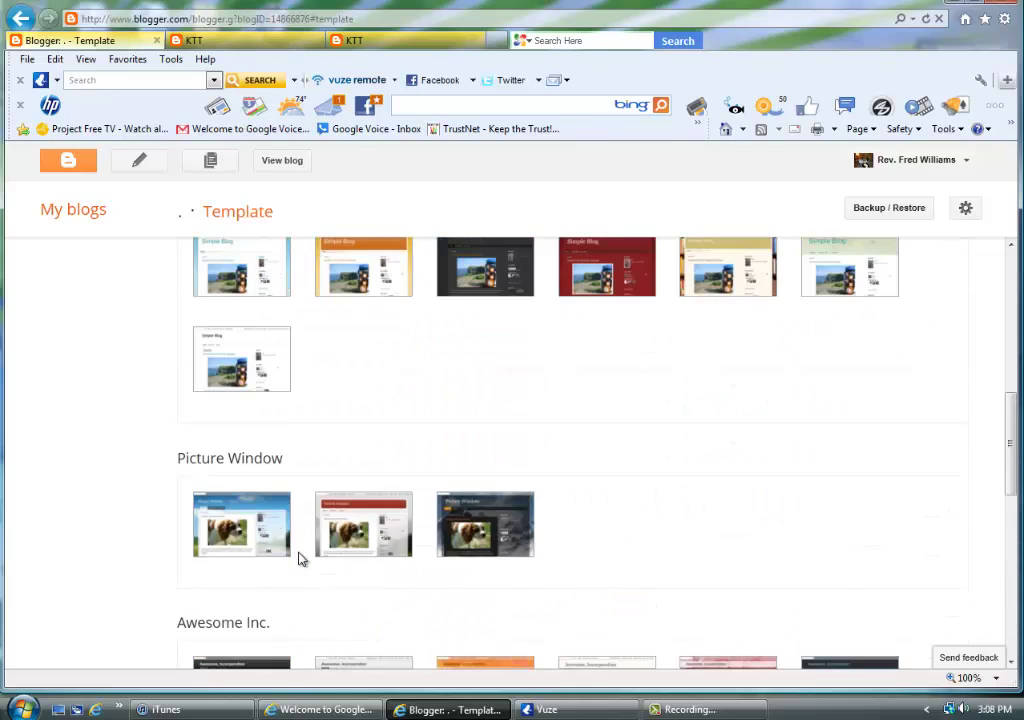
{"action": "scroll", "coordinate": [298, 556], "scroll_direction": "up", "scroll_amount": 1}
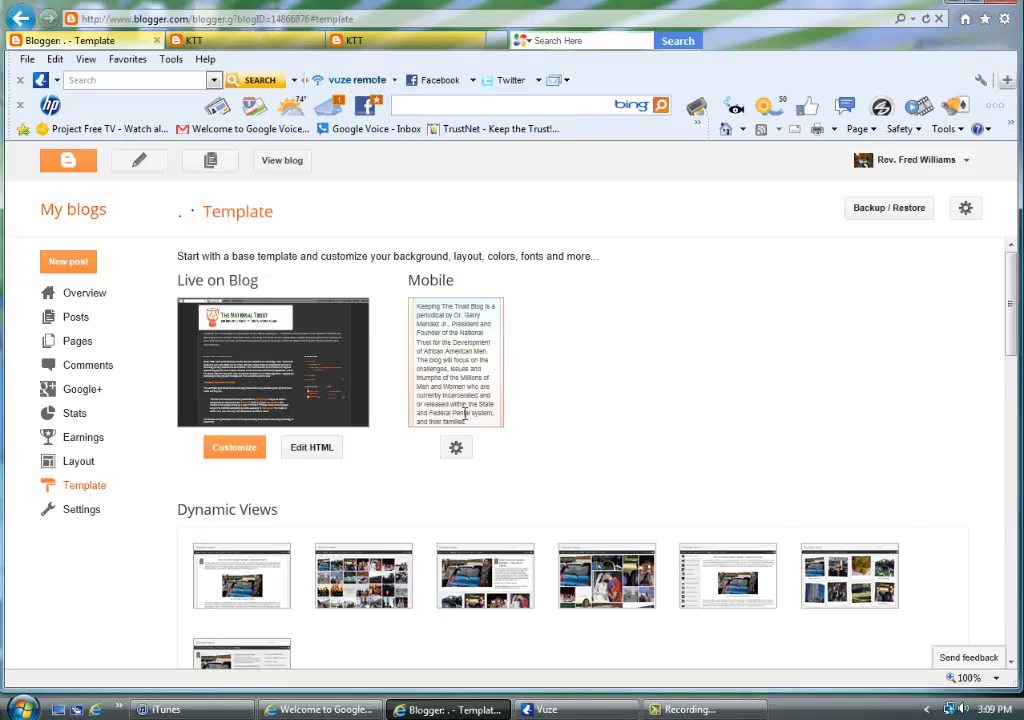
Open the blog's basic settings.
{"action": "left_click", "coordinate": [81, 510]}
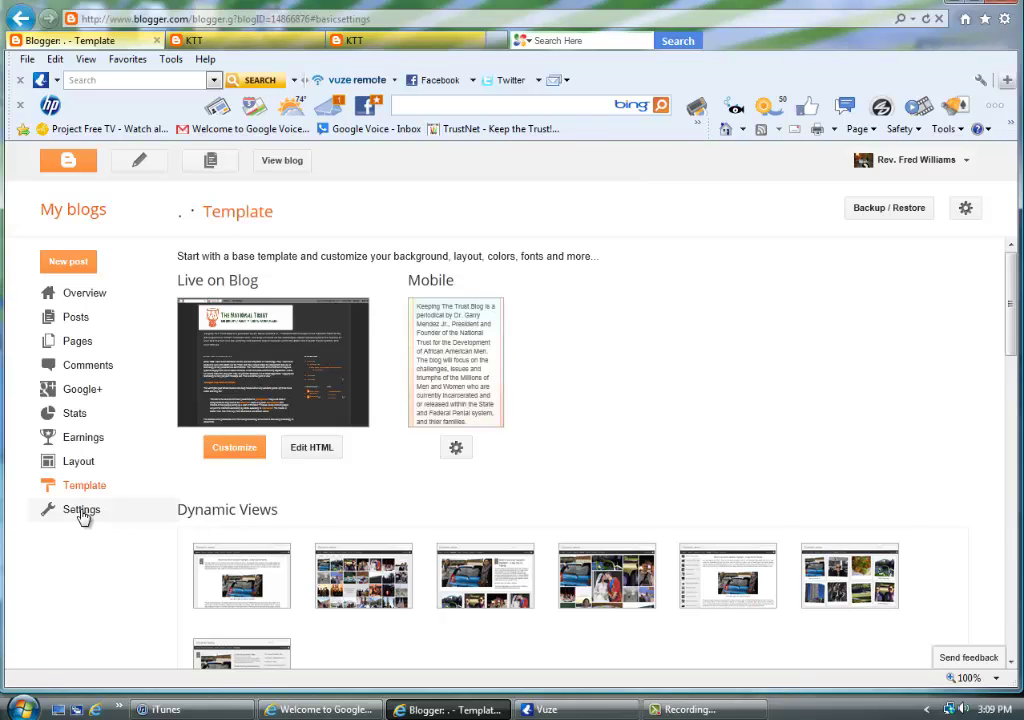